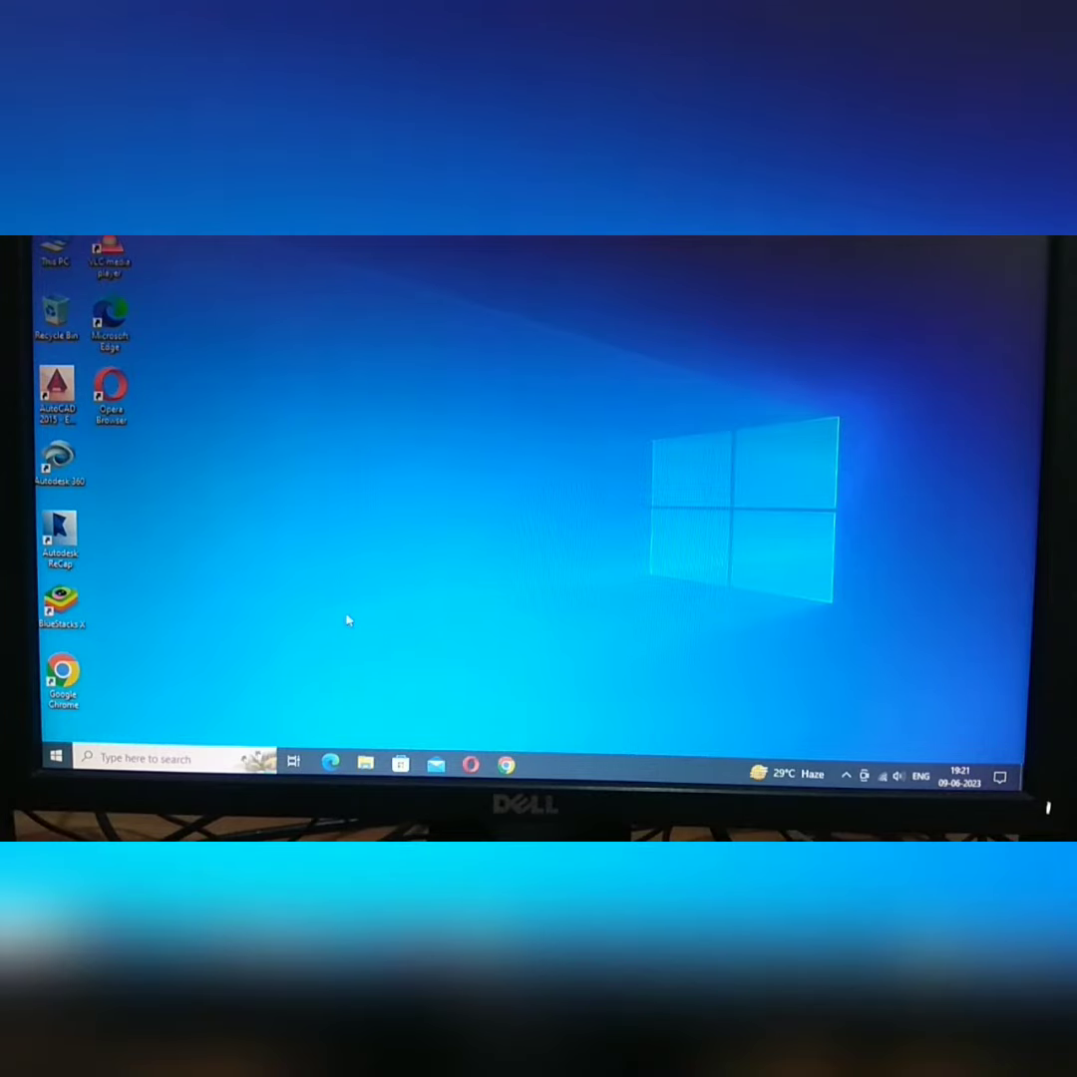
Restart Windows from the Start menu's power options.
{"action": "left_click", "coordinate": [58, 756]}
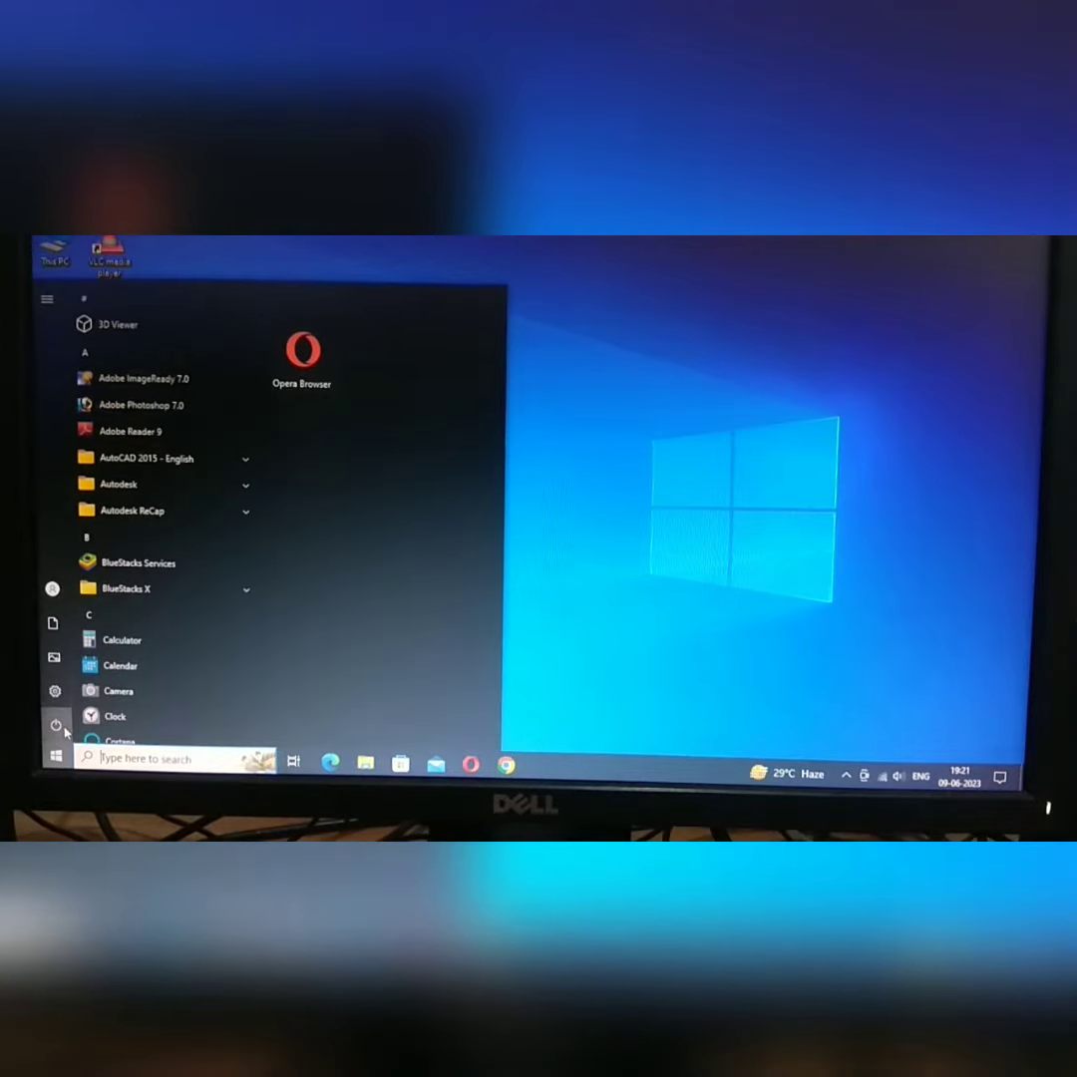
{"action": "left_click", "coordinate": [57, 725]}
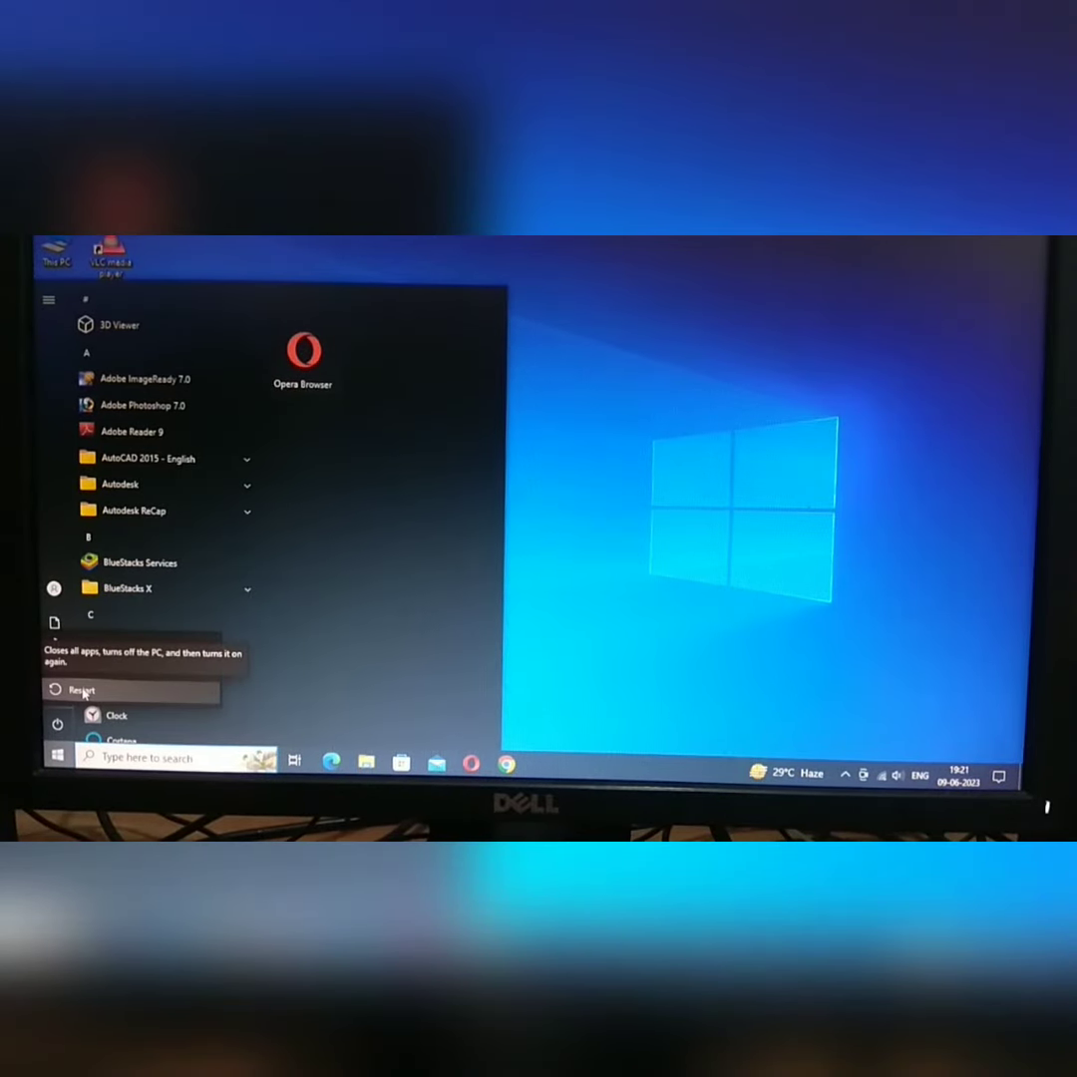
{"action": "left_click", "coordinate": [82, 692]}
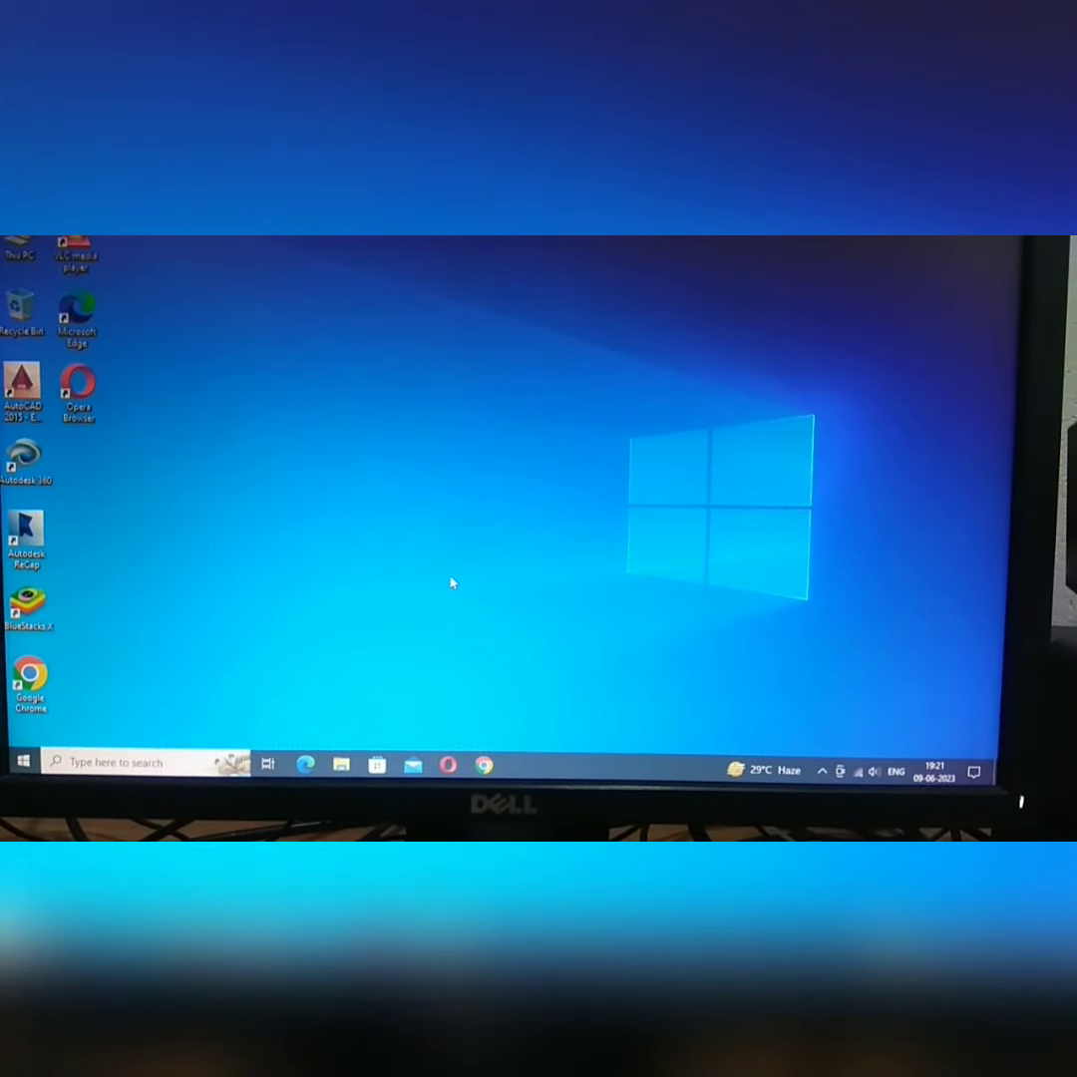
{"action": "key", "text": "super"}
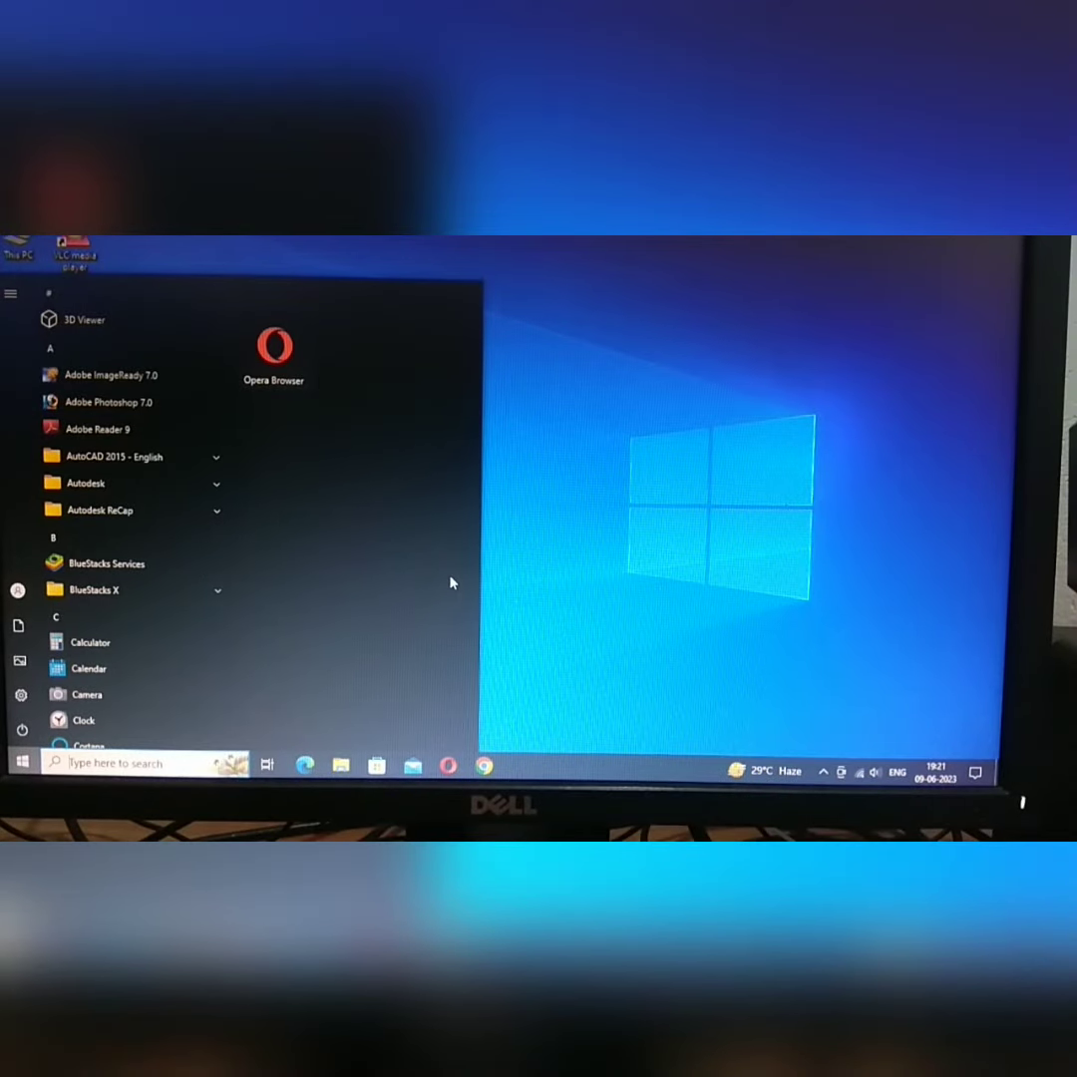
{"action": "left_click", "coordinate": [549, 552]}
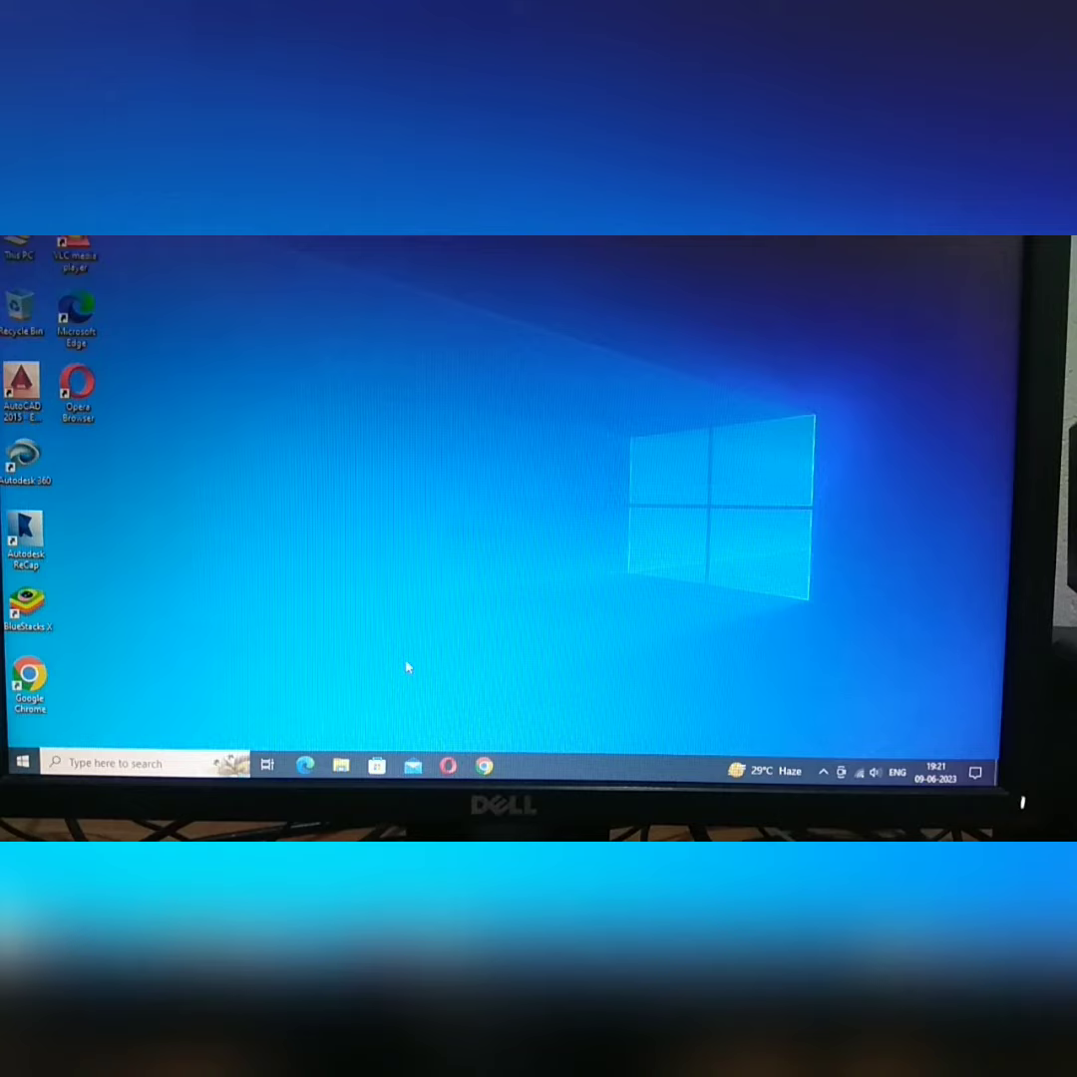
{"action": "key", "text": "super"}
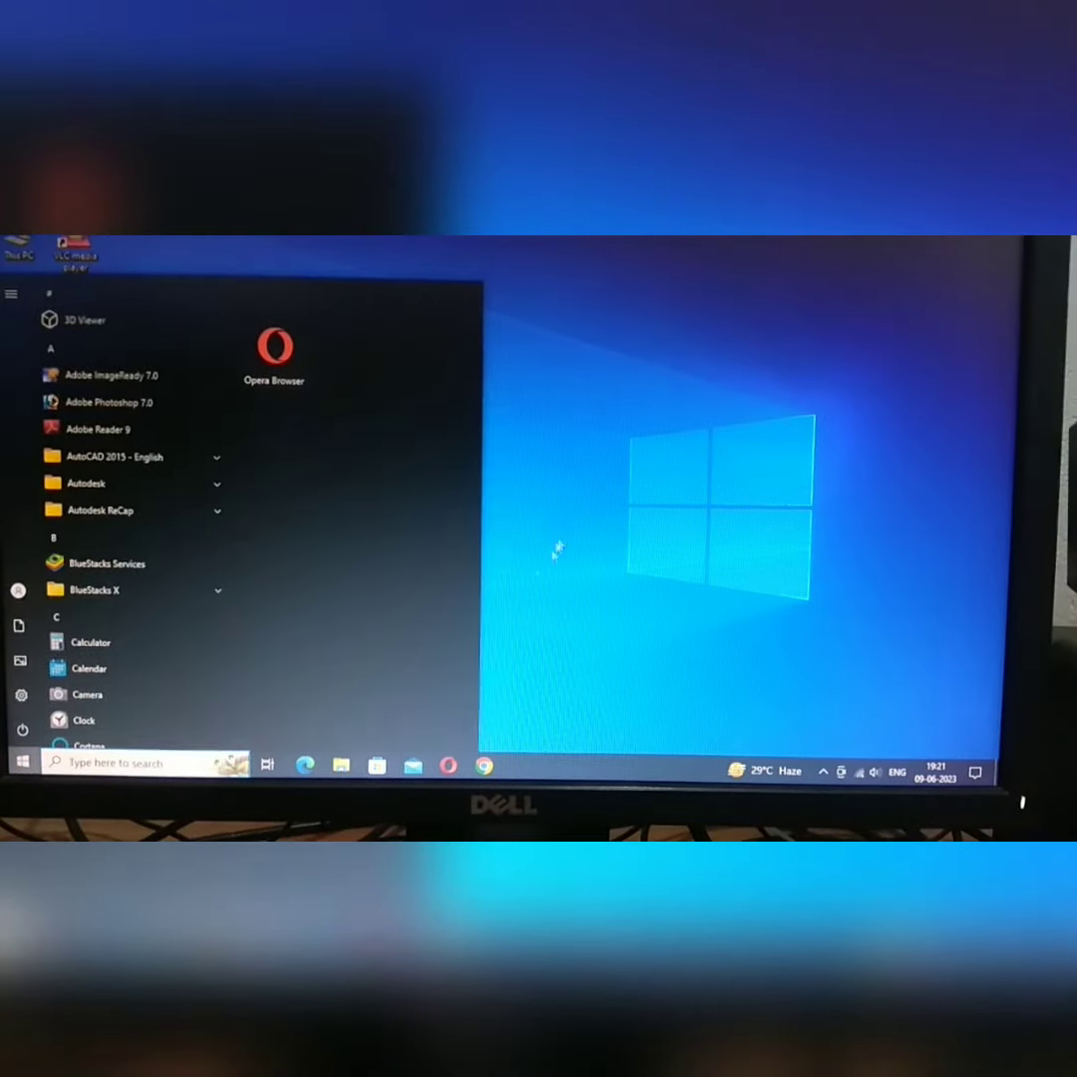
{"action": "left_click", "coordinate": [556, 548]}
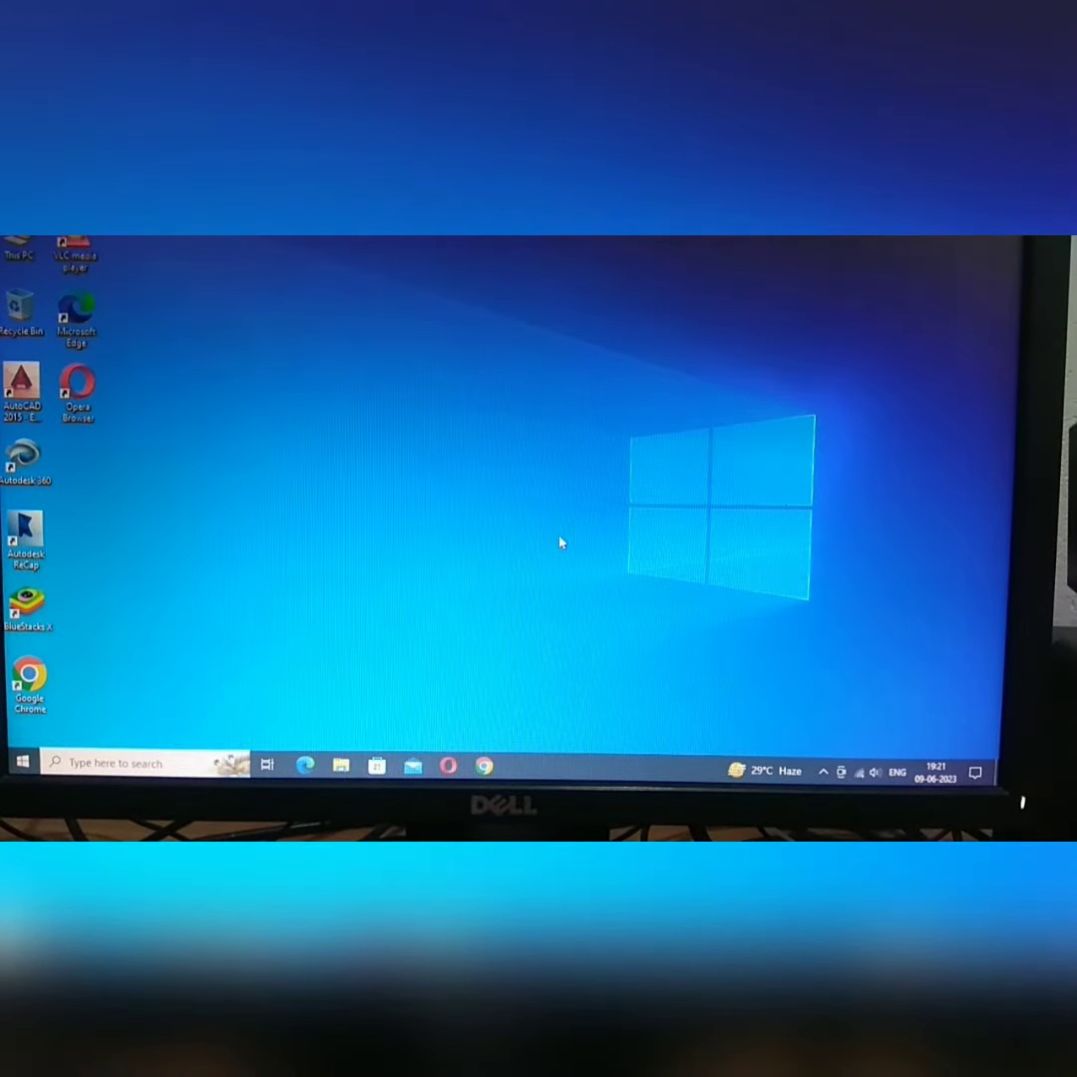